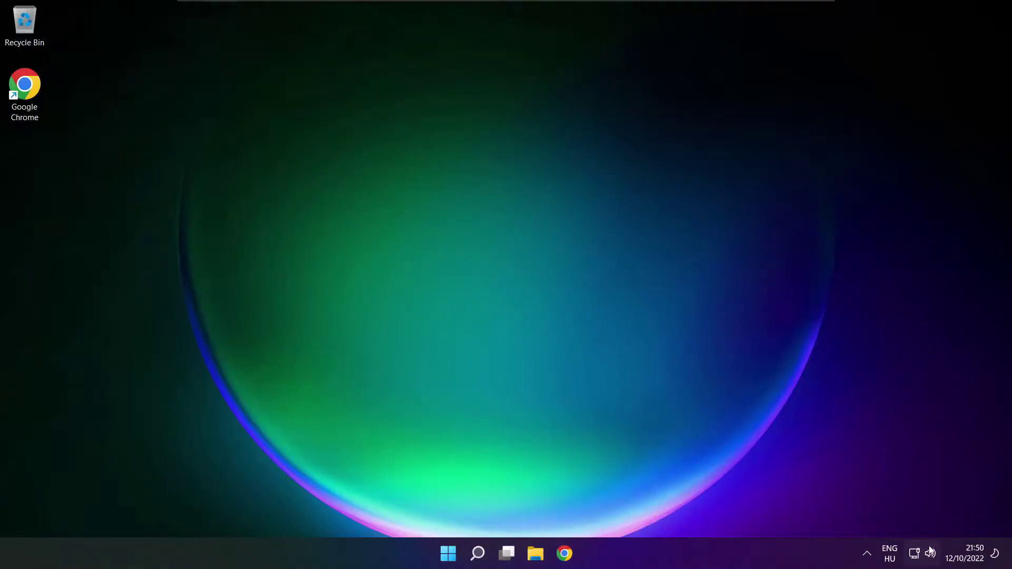
Switch the Quick Settings sound output from CABLE Input to Speakers (High Definition Audio Device).
left_click(931, 555)
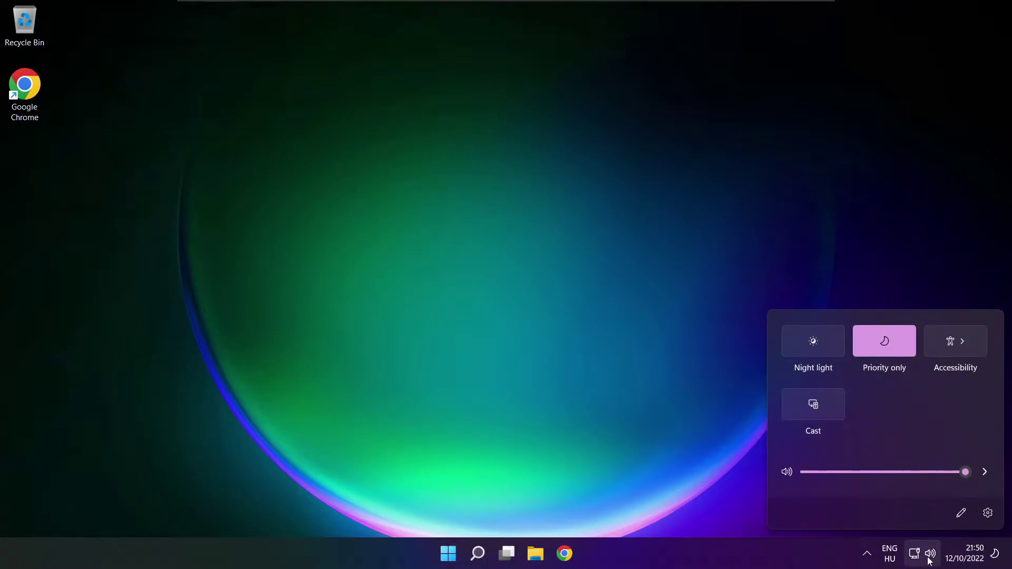
left_click(986, 475)
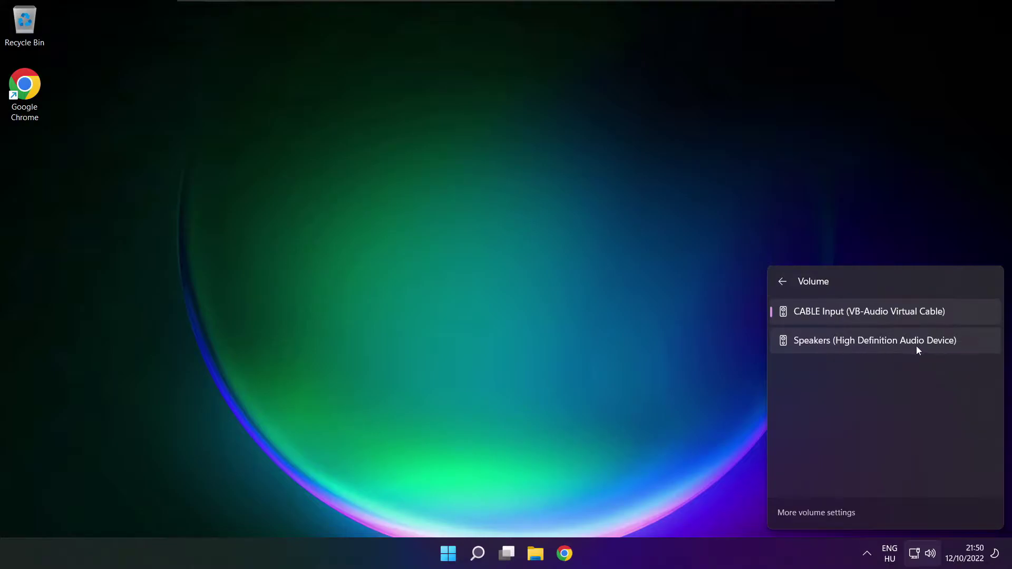
left_click(966, 347)
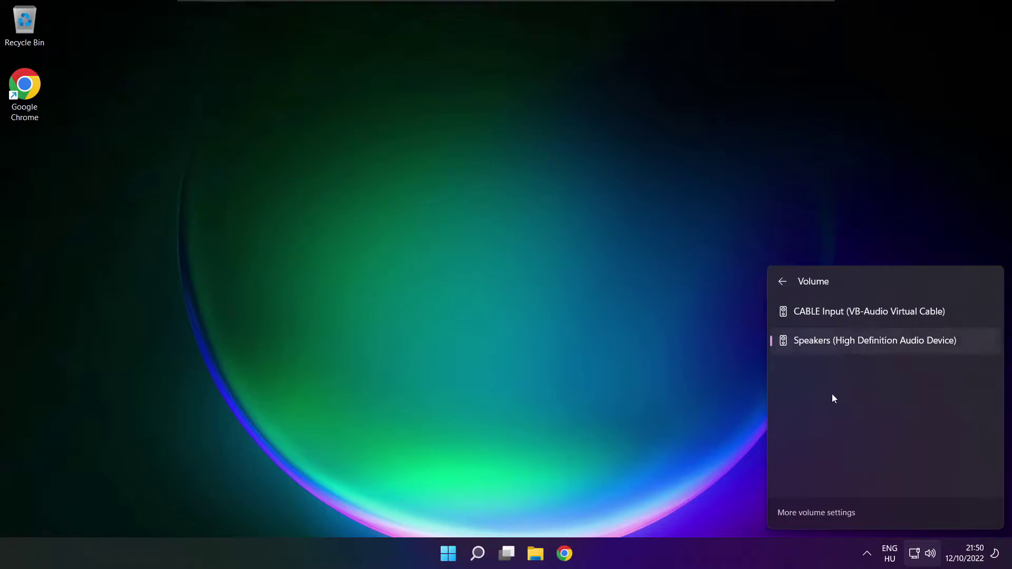
left_click(535, 308)
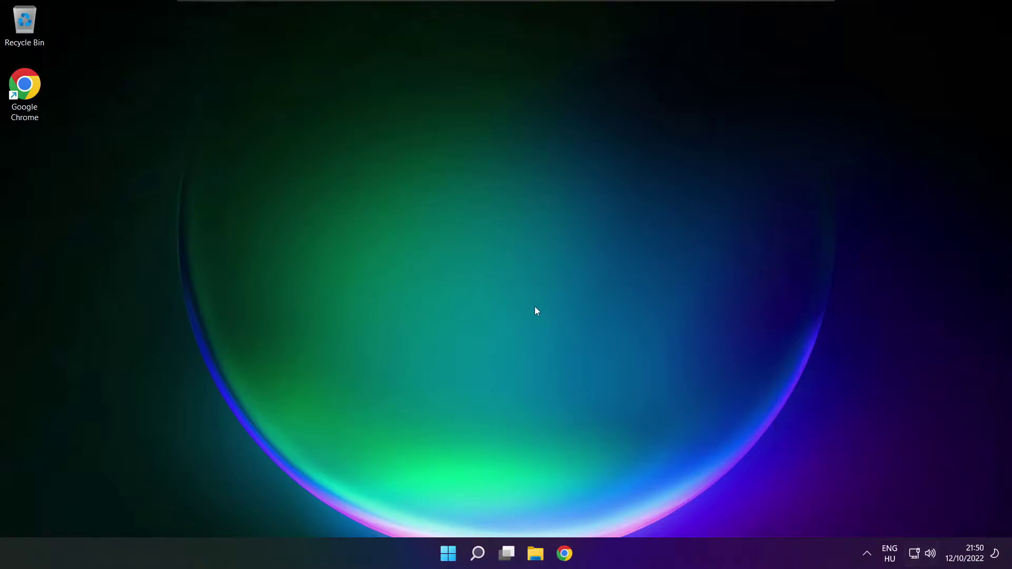
left_click(448, 554)
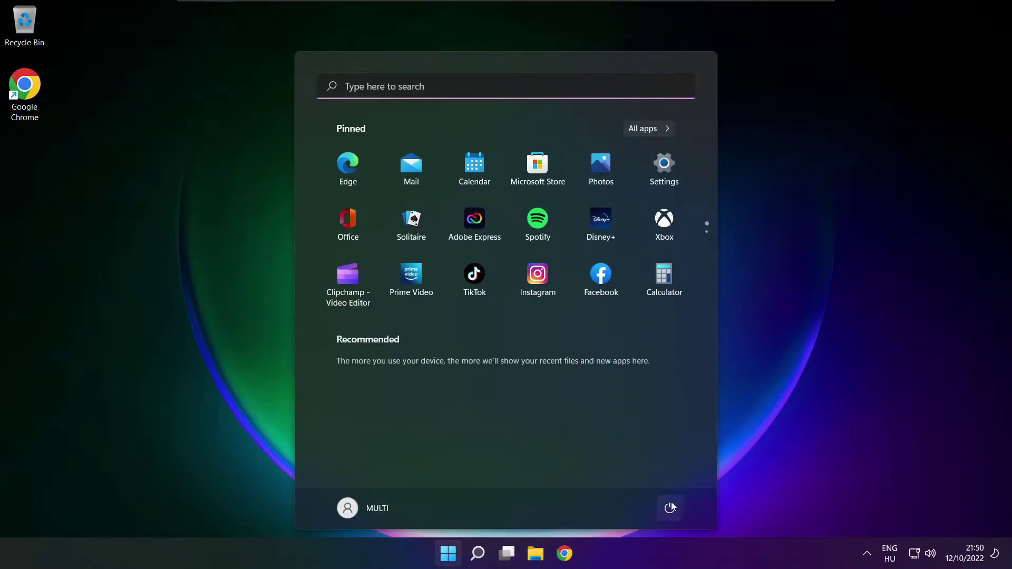
left_click(670, 508)
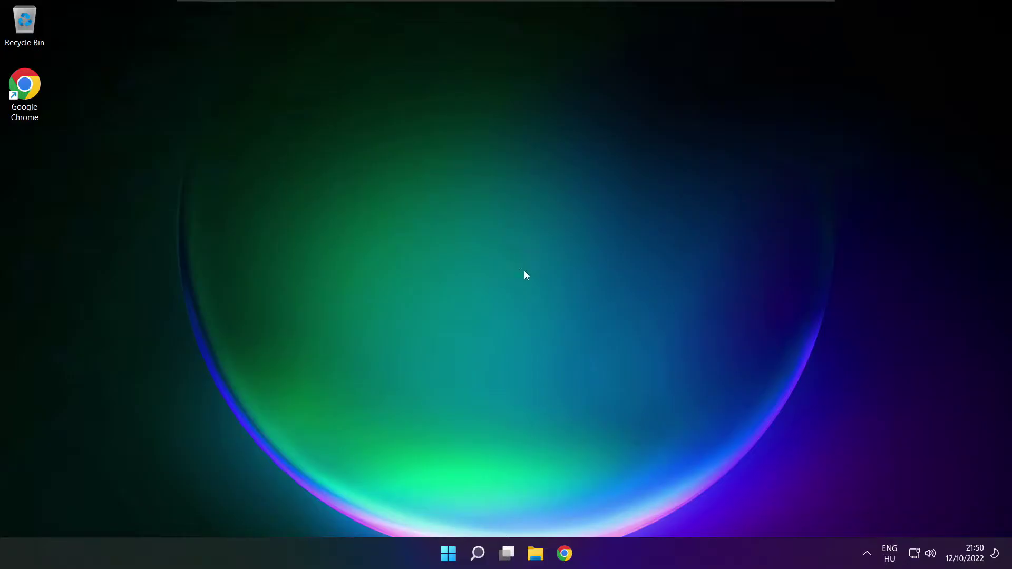
Open Sound settings via More volume settings, leave Speakers volume at 100, and scroll to Advanced.
left_click(931, 554)
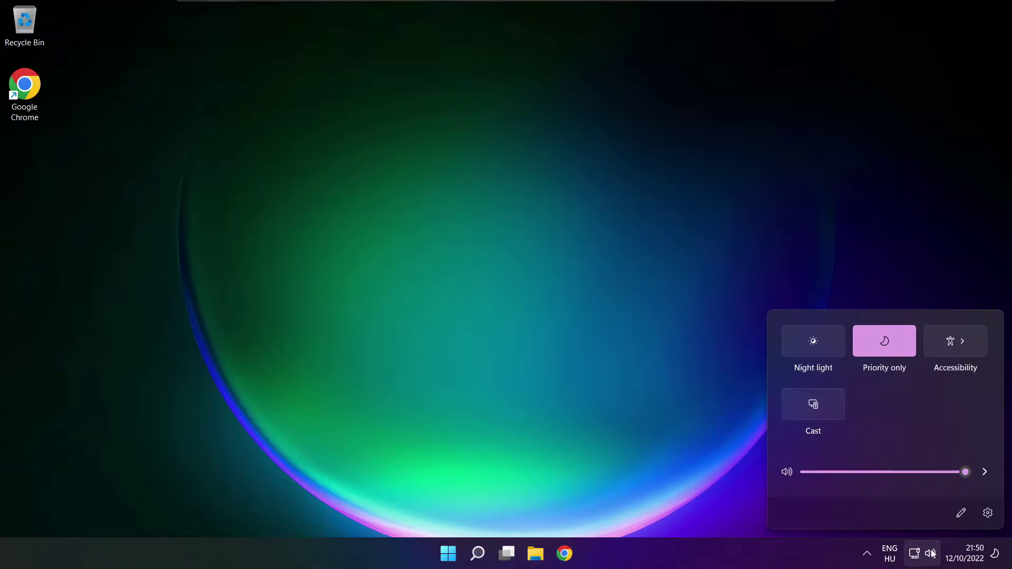
left_click(986, 473)
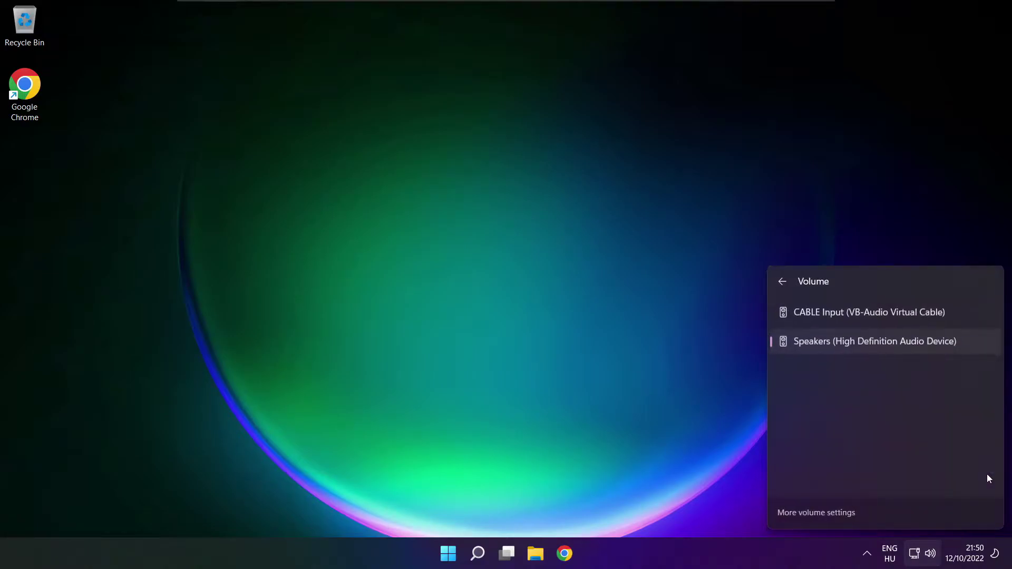
left_click(819, 514)
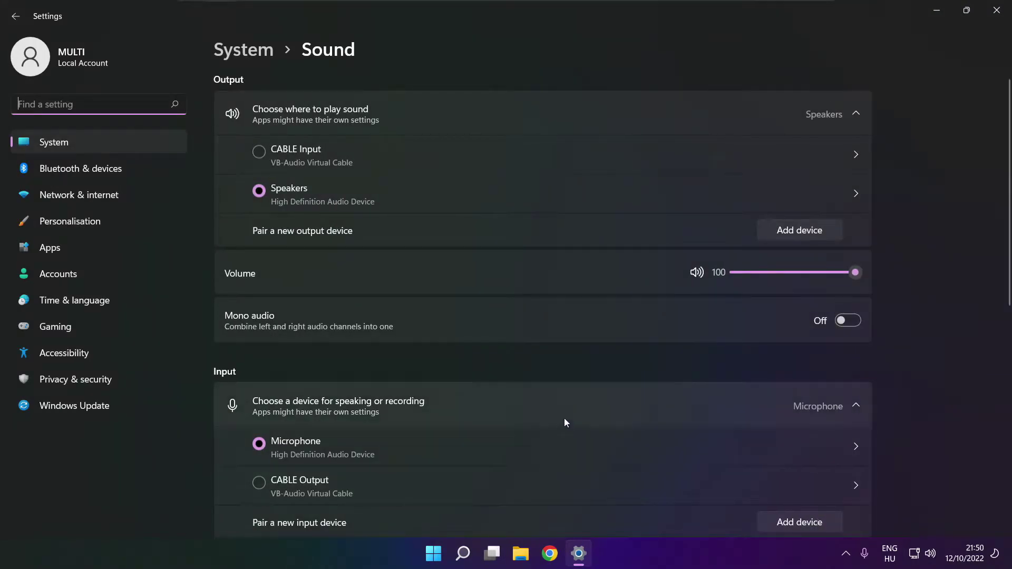
left_click(243, 196)
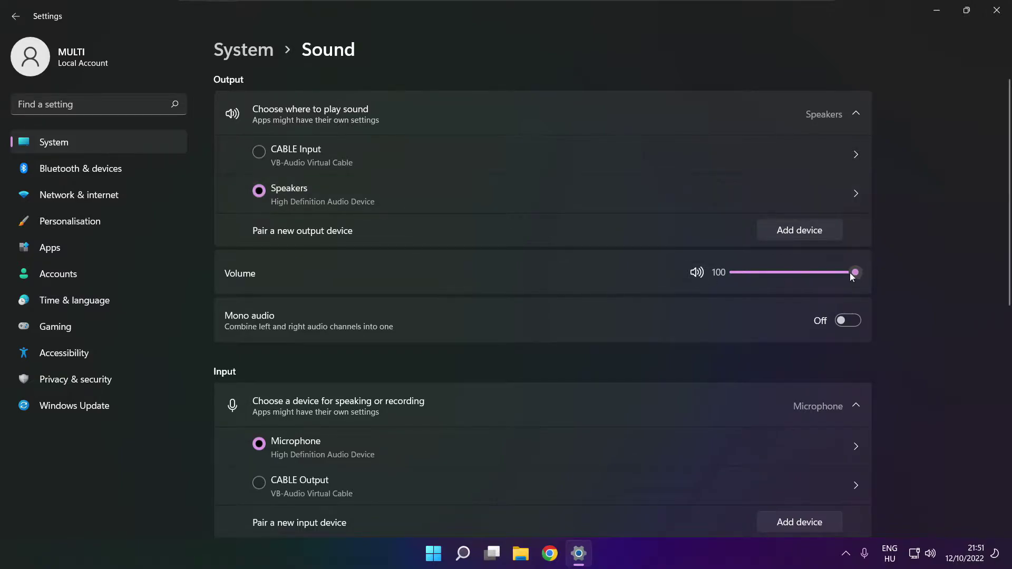
left_click_drag(852, 273, 874, 277)
left_click_drag(1008, 270, 1004, 442)
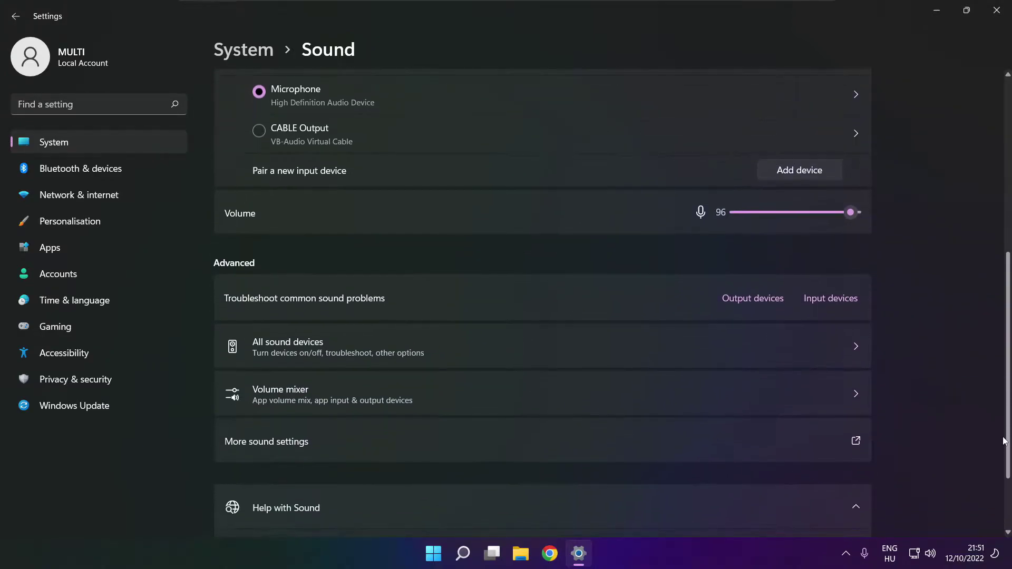
Disable CABLE Input in the Sound control panel so Speakers becomes default, then launch Configure Speakers.
left_click(418, 447)
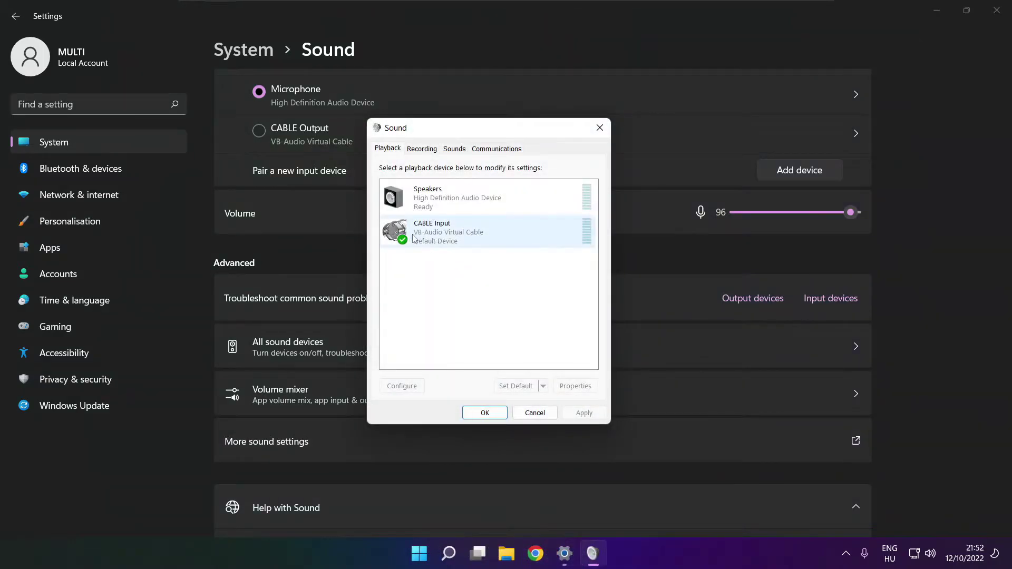
left_click(547, 242)
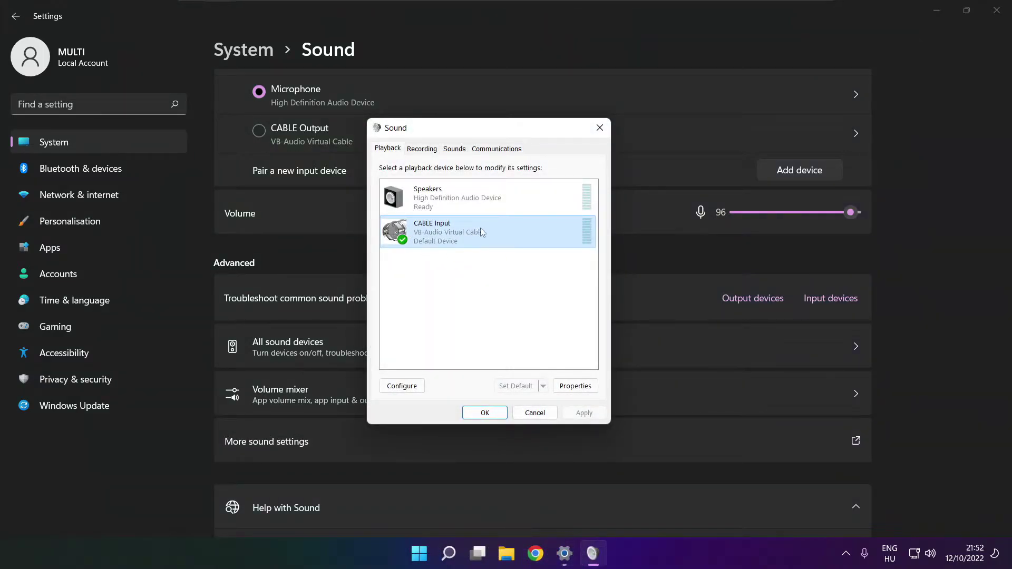
right_click(536, 231)
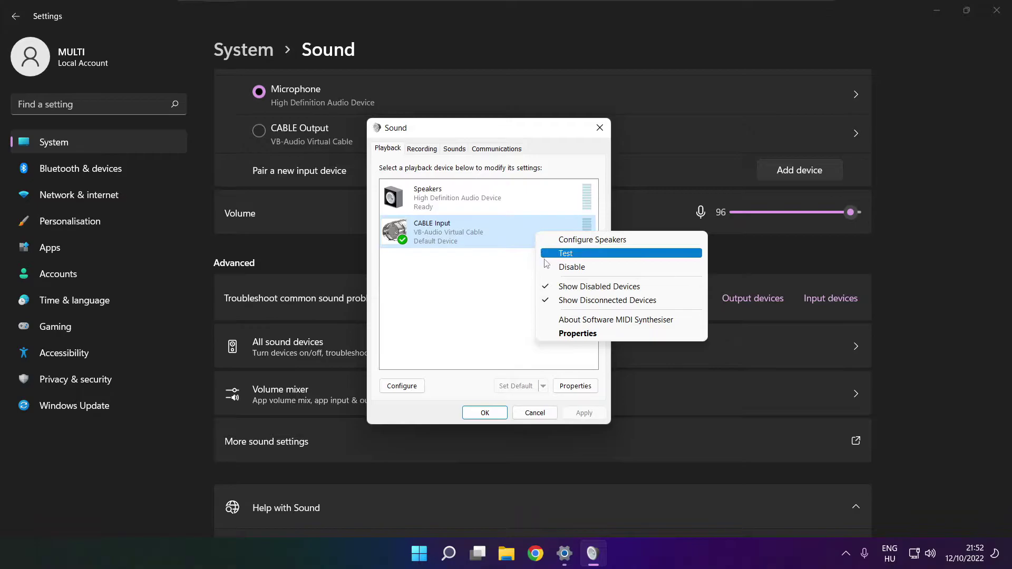
left_click(586, 267)
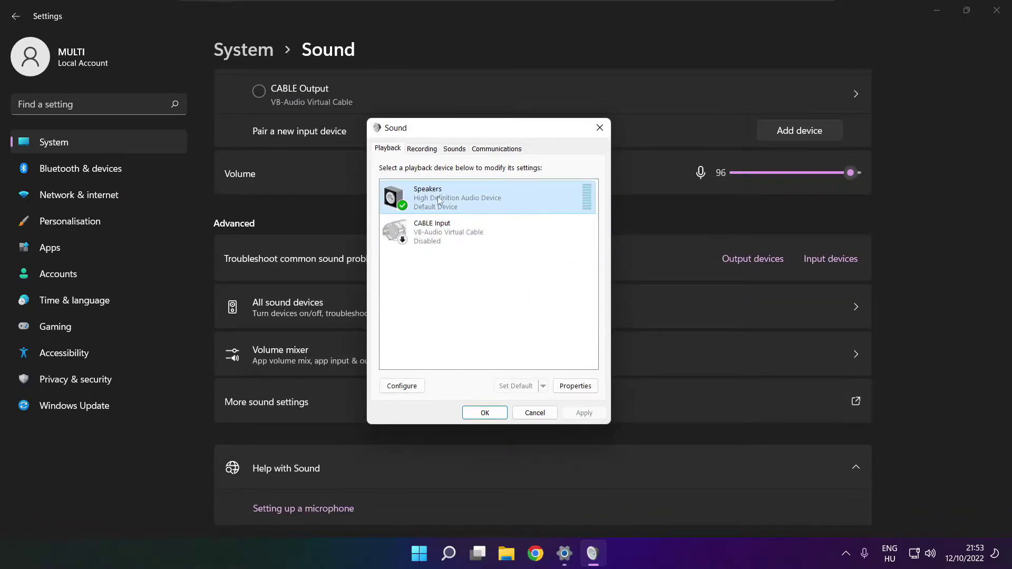
right_click(490, 203)
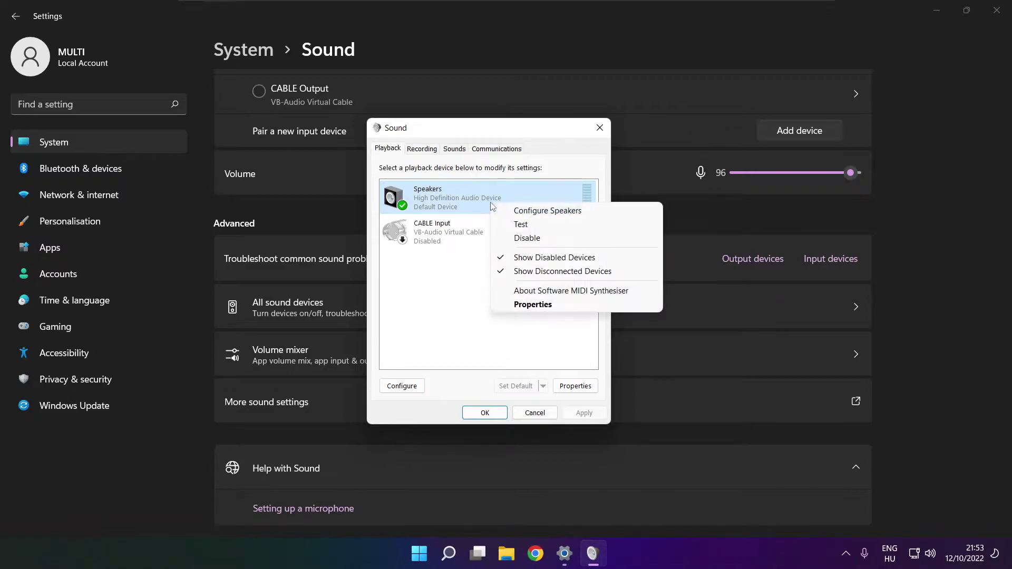
left_click(557, 212)
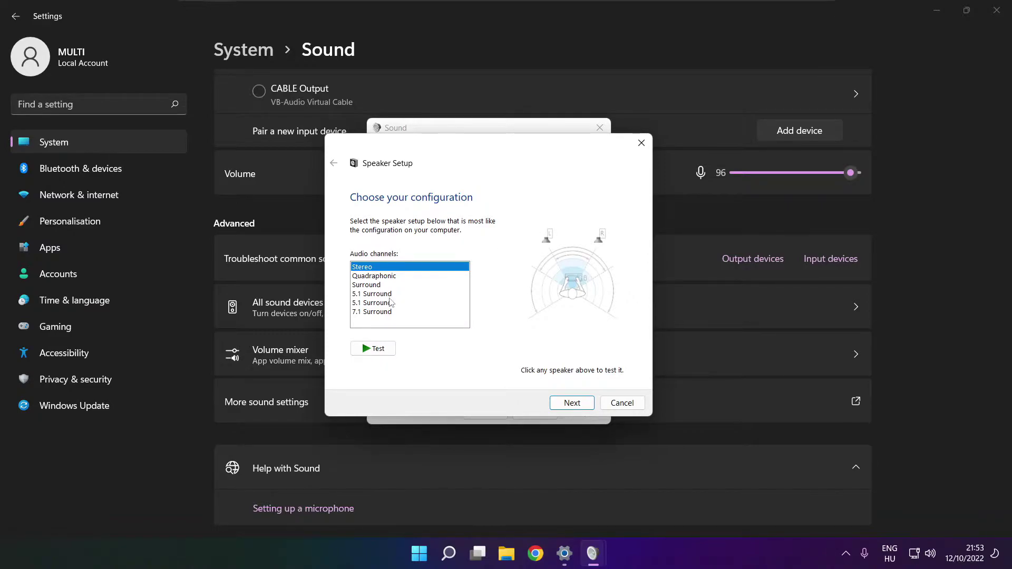
Set the Speakers layout to 7.1 Surround, keeping all optional and full-range speakers.
left_click(377, 312)
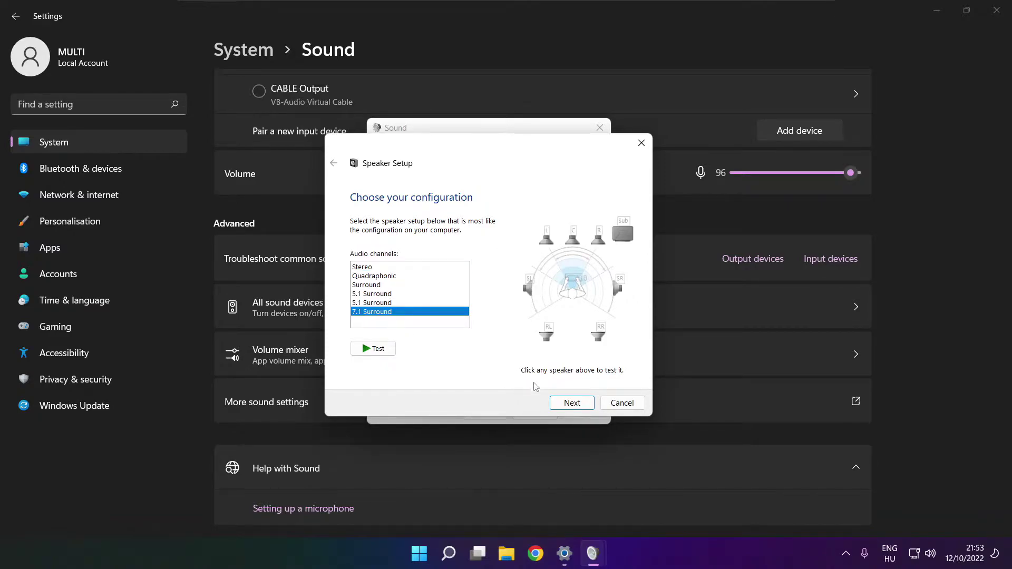
left_click(572, 403)
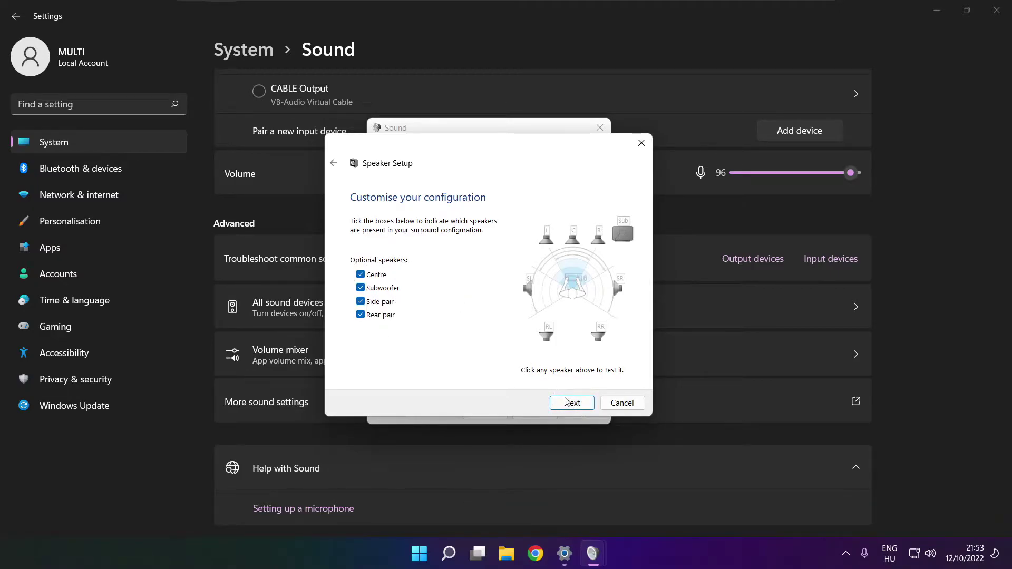
left_click(568, 404)
left_click(569, 404)
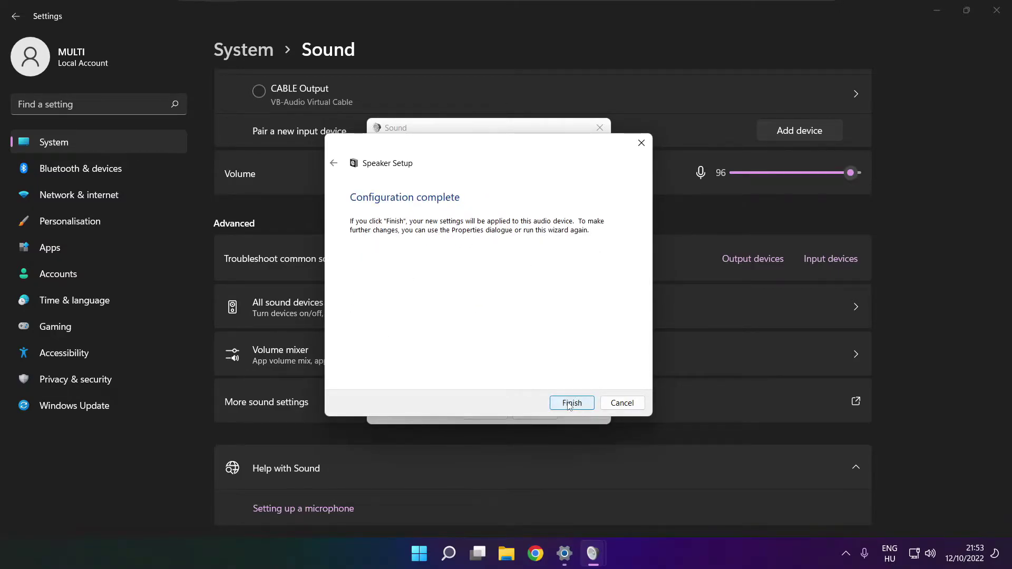
left_click(570, 403)
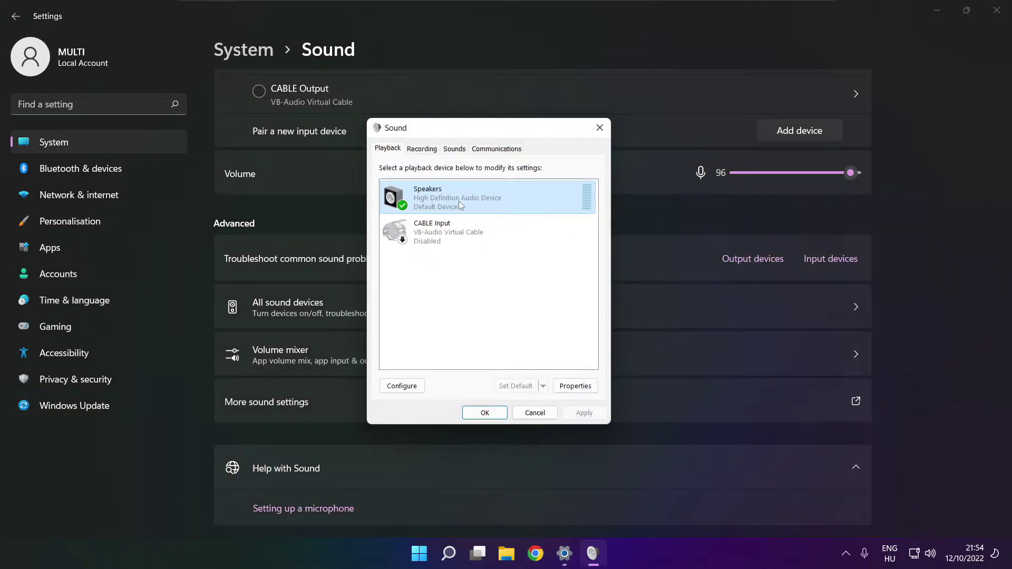
Tick Disable all enhancements in Speakers Properties and apply the change.
left_click(575, 386)
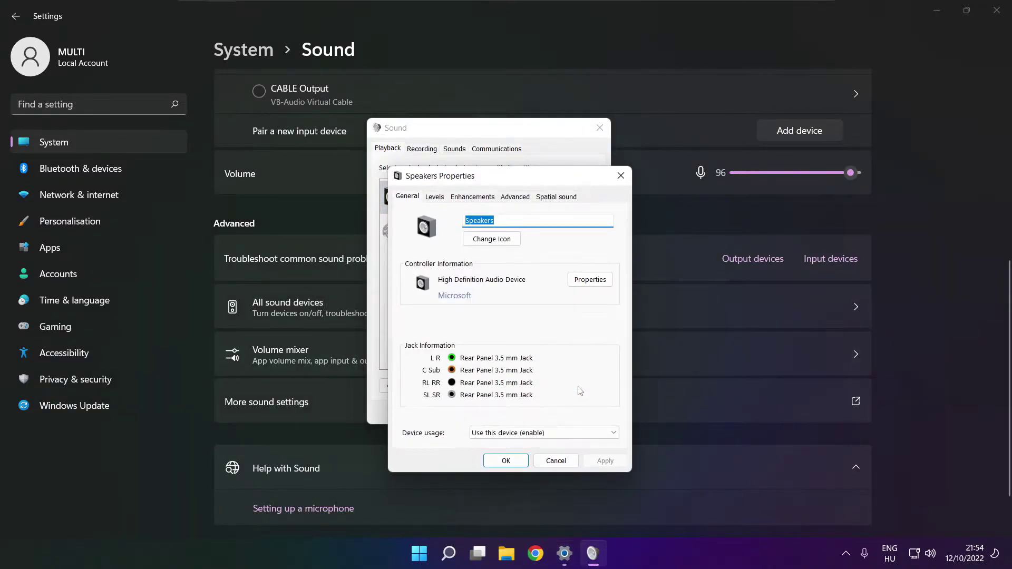
left_click_drag(472, 180, 451, 147)
left_click(414, 164)
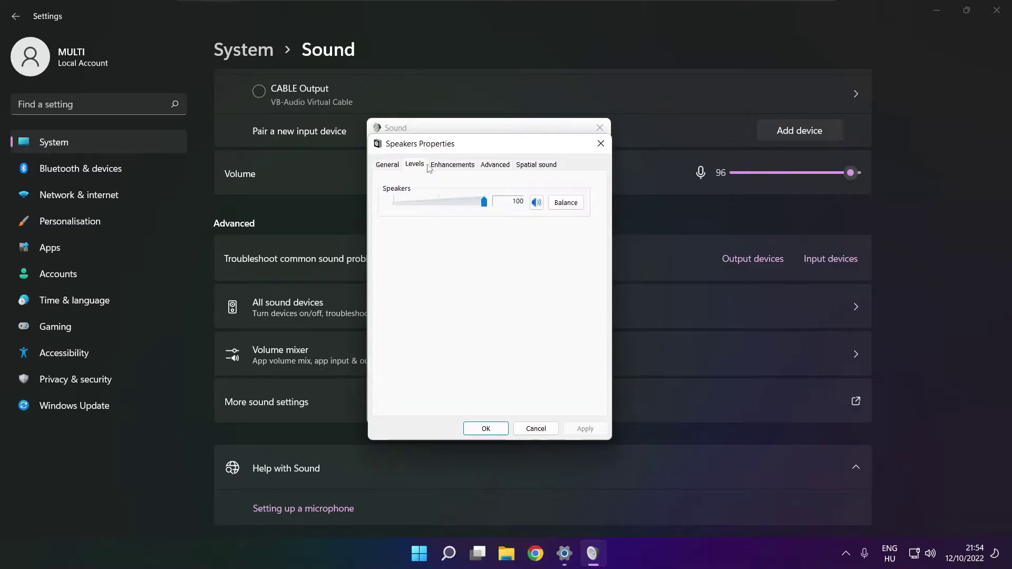
left_click(445, 166)
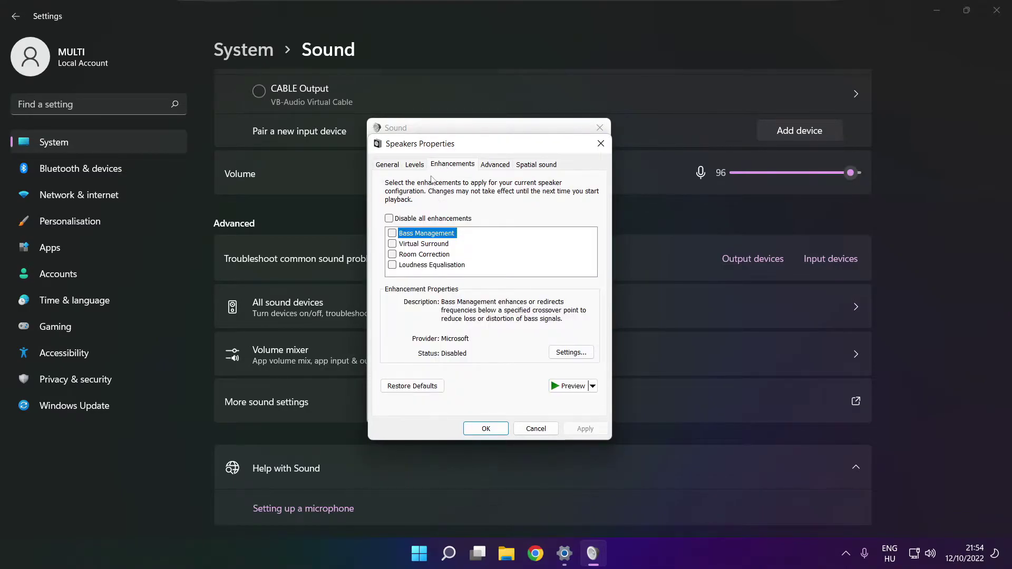
left_click(389, 218)
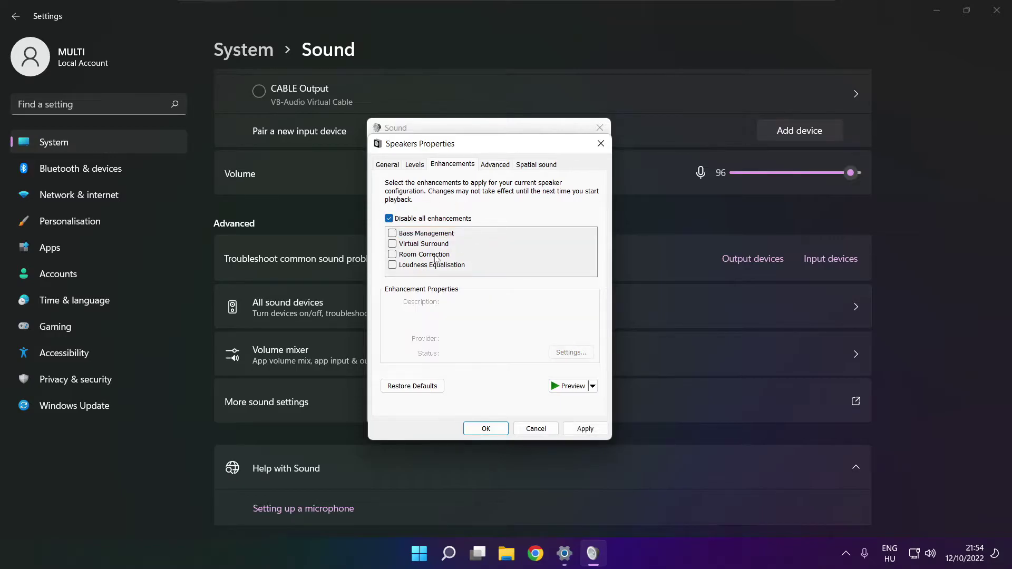
left_click(599, 433)
Keep the Speakers default format at 16 bit, 48000 Hz (DVD Quality) on the Advanced tab.
left_click(493, 166)
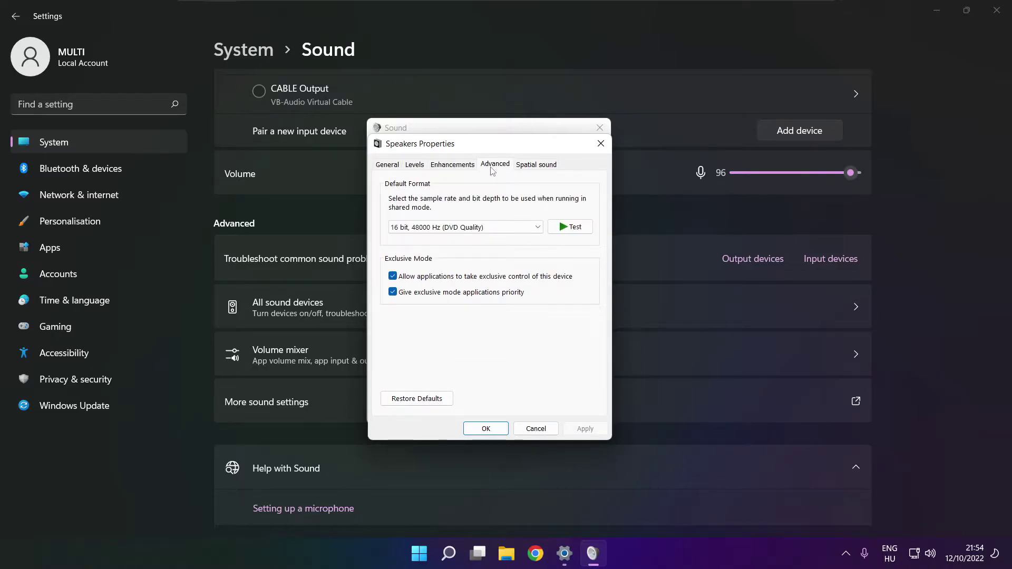
left_click(537, 230)
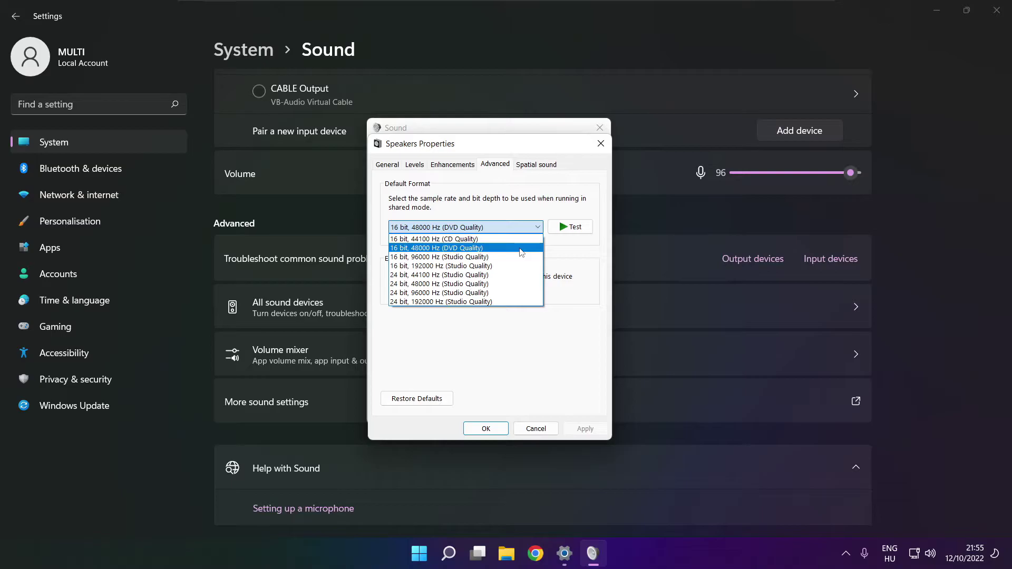
left_click(521, 250)
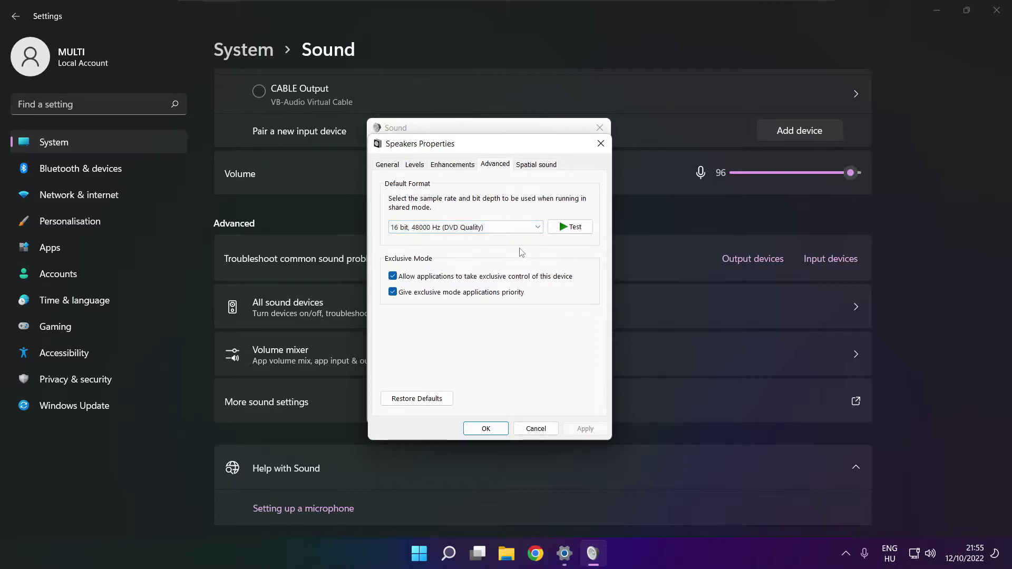
Confirm Speakers Properties and Sound with OK, close Settings, and choose Restart from the power menu.
left_click(486, 428)
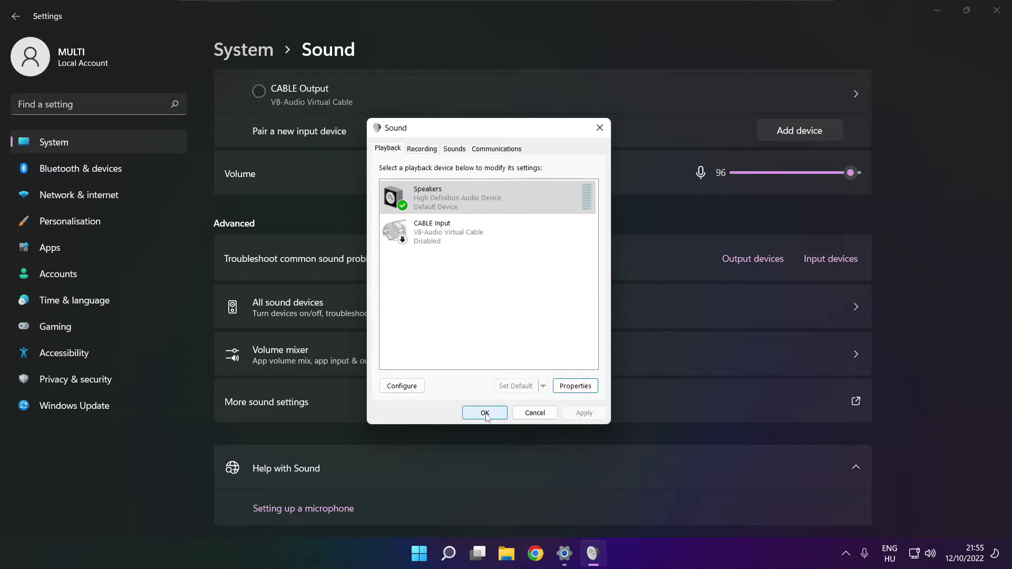
left_click(485, 413)
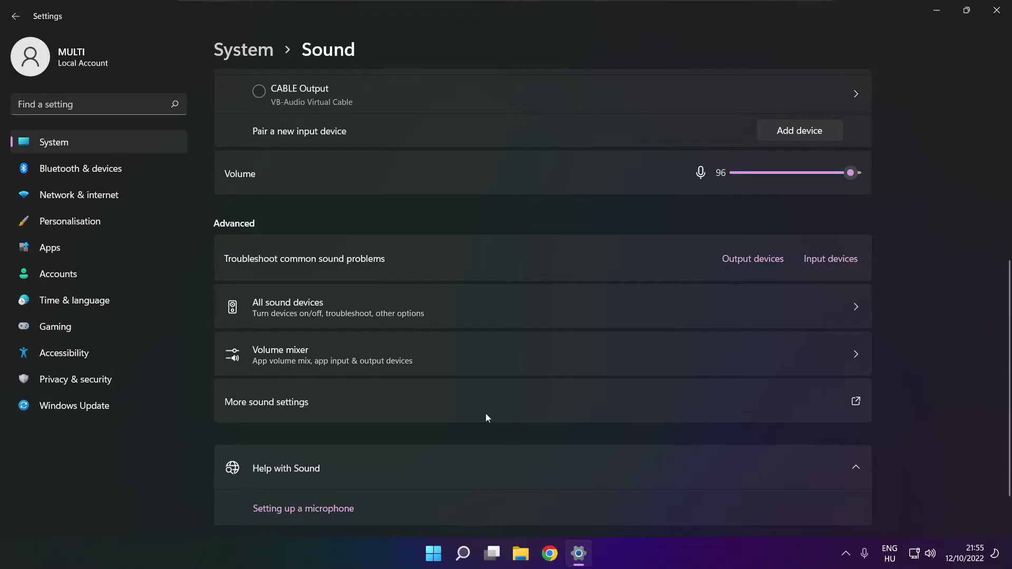
left_click(1004, 22)
left_click(449, 553)
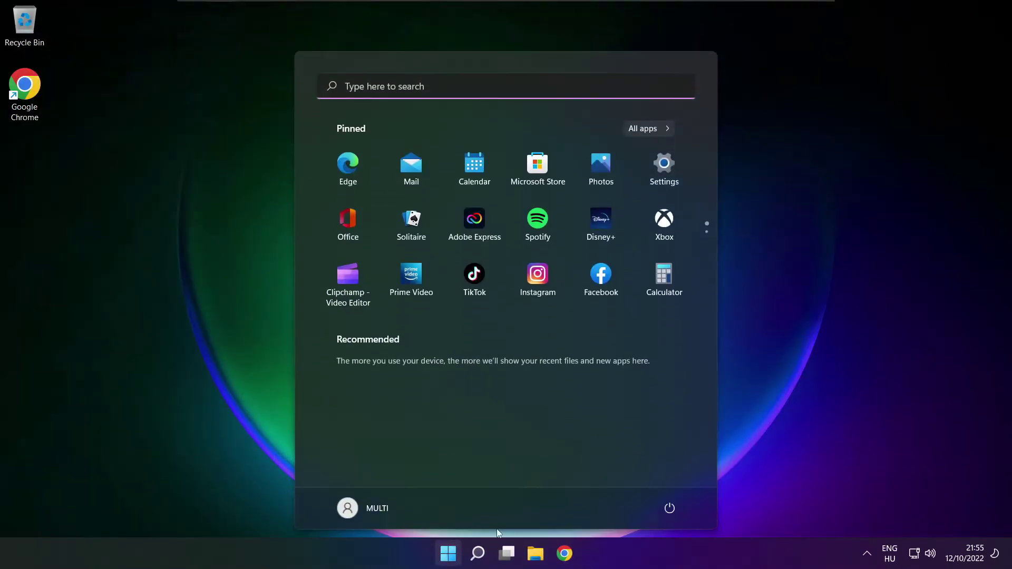
left_click(669, 508)
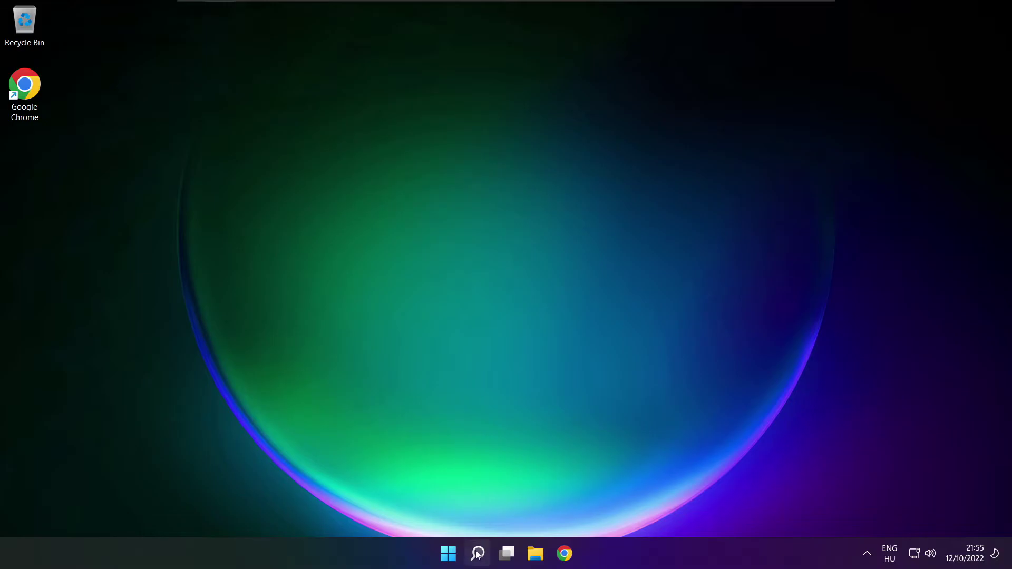
Search for 'device manager' and open Device Manager from the best match.
left_click(477, 553)
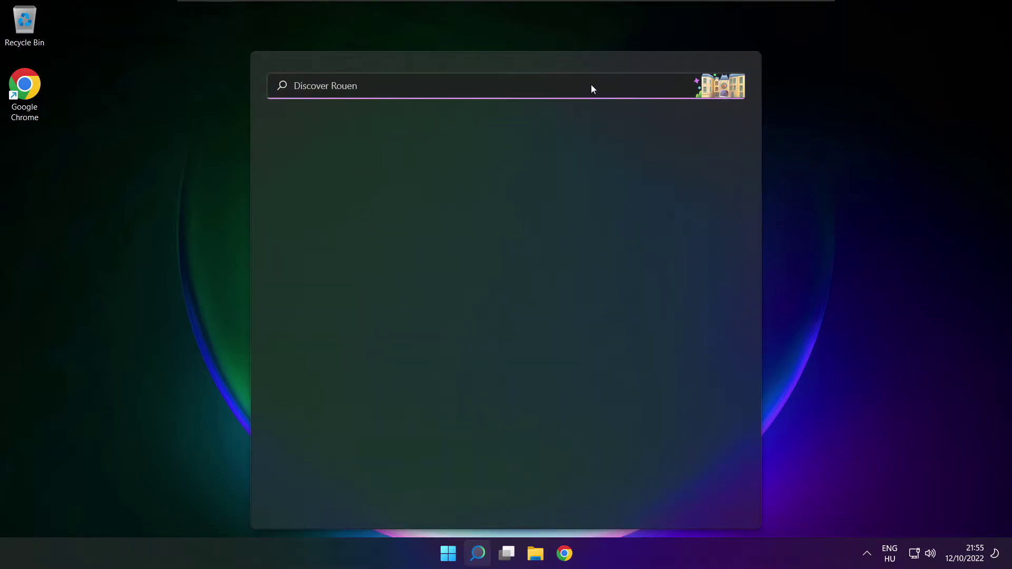
type("dev")
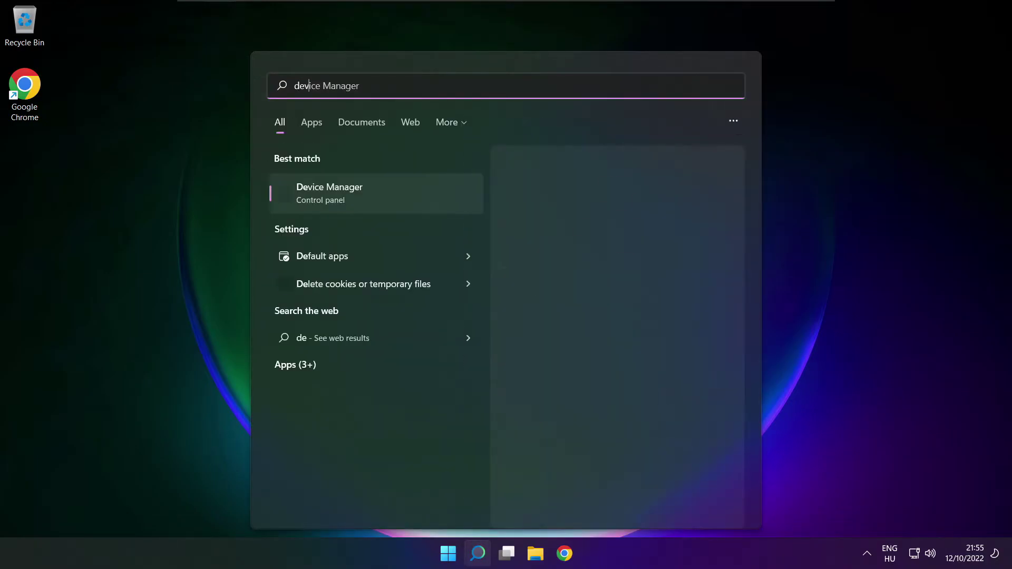
type("ice manager")
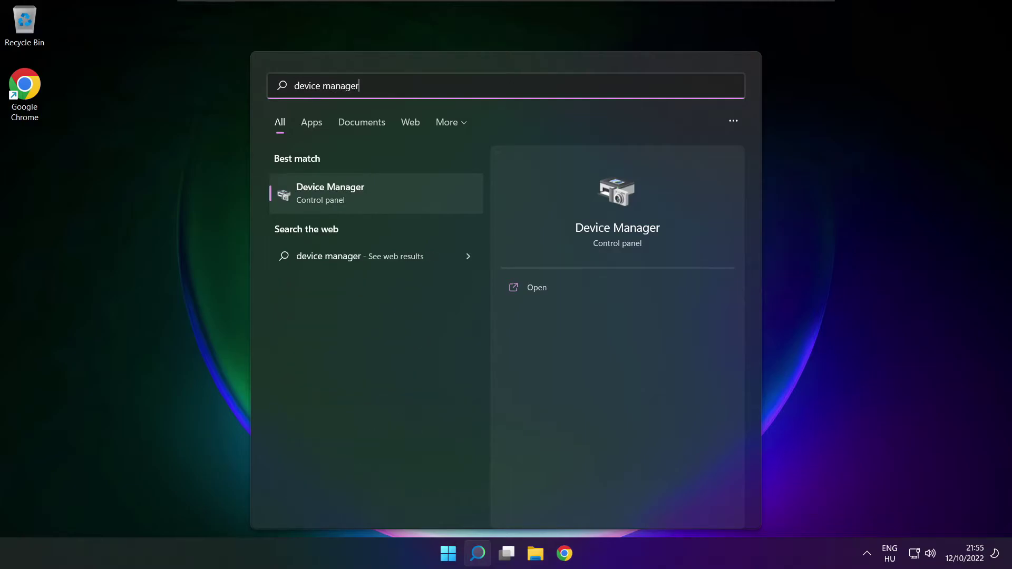
left_click(391, 193)
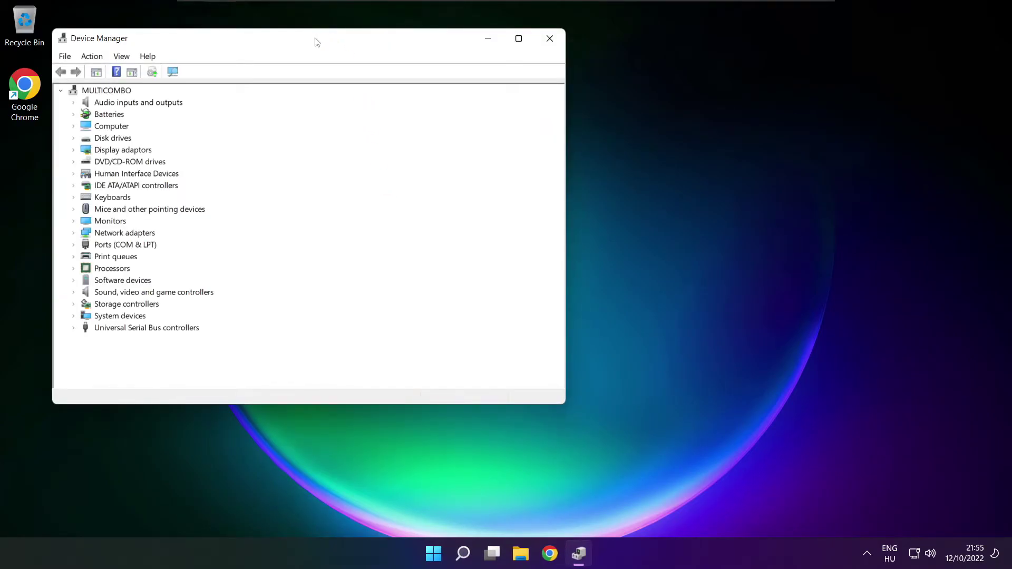
Expand Sound, video and game controllers and start Update driver for High Definition Audio Device.
left_click_drag(317, 41, 529, 93)
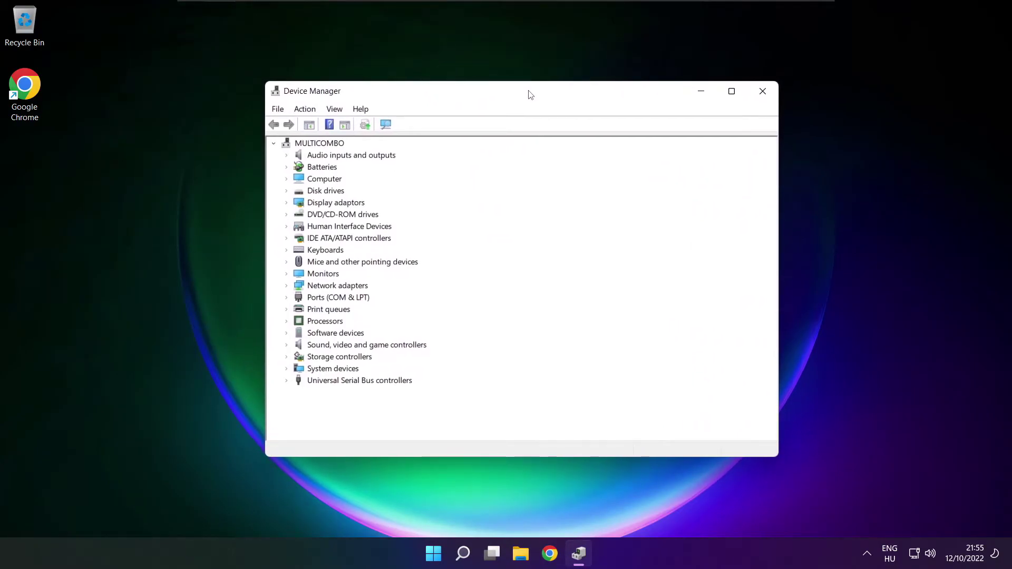
left_click(295, 347)
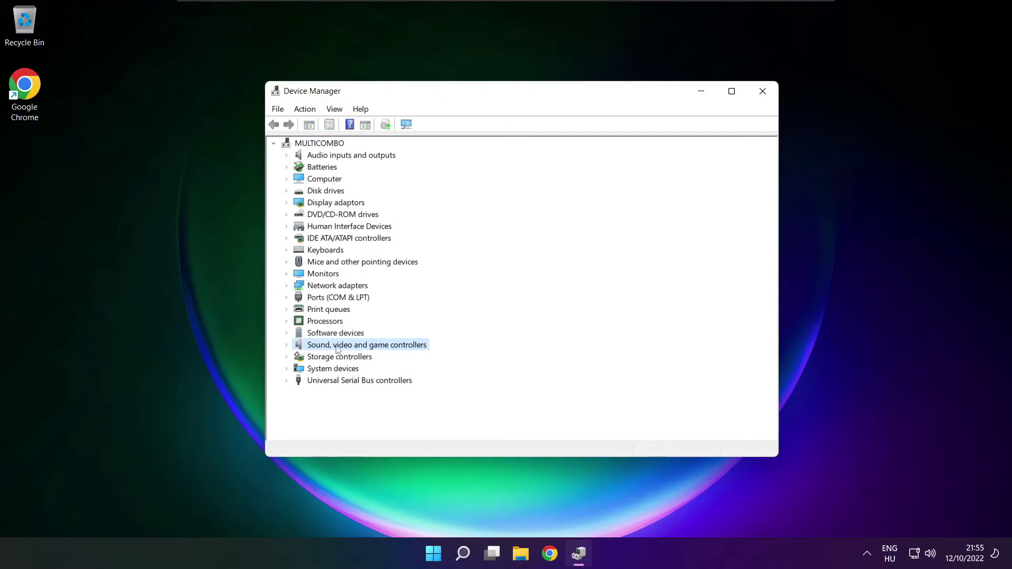
left_click(289, 346)
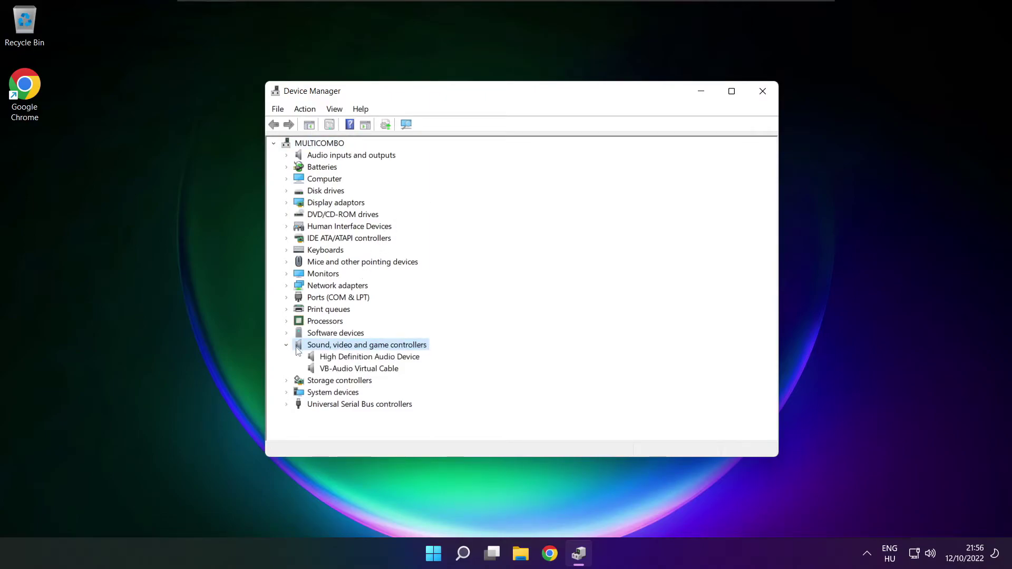
left_click(327, 358)
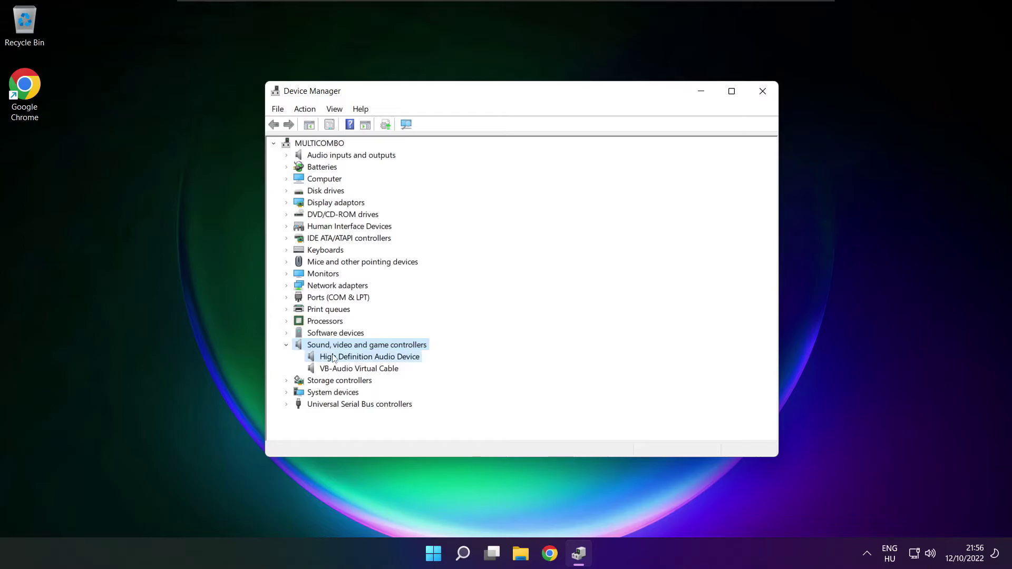
right_click(361, 360)
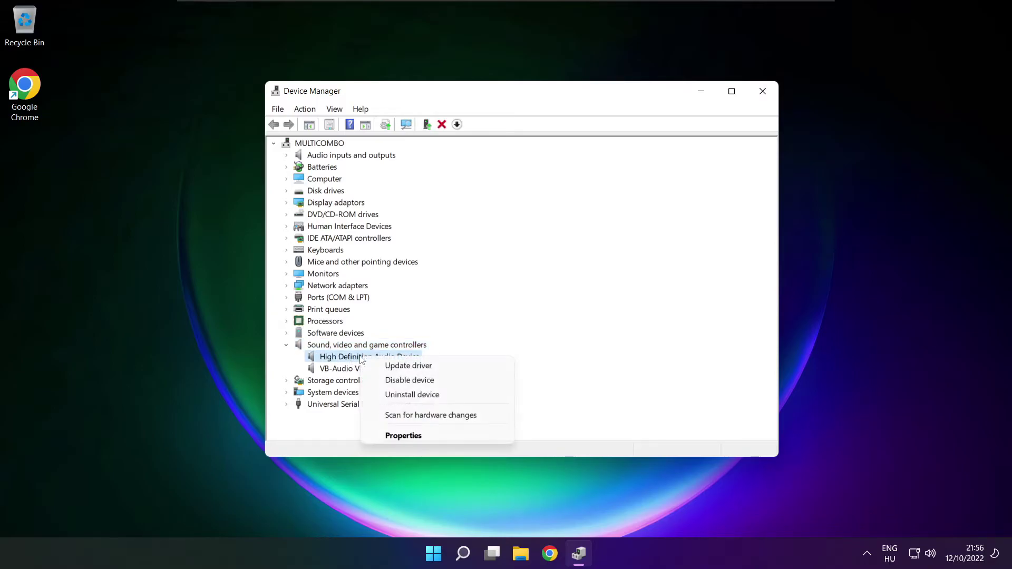
left_click(456, 367)
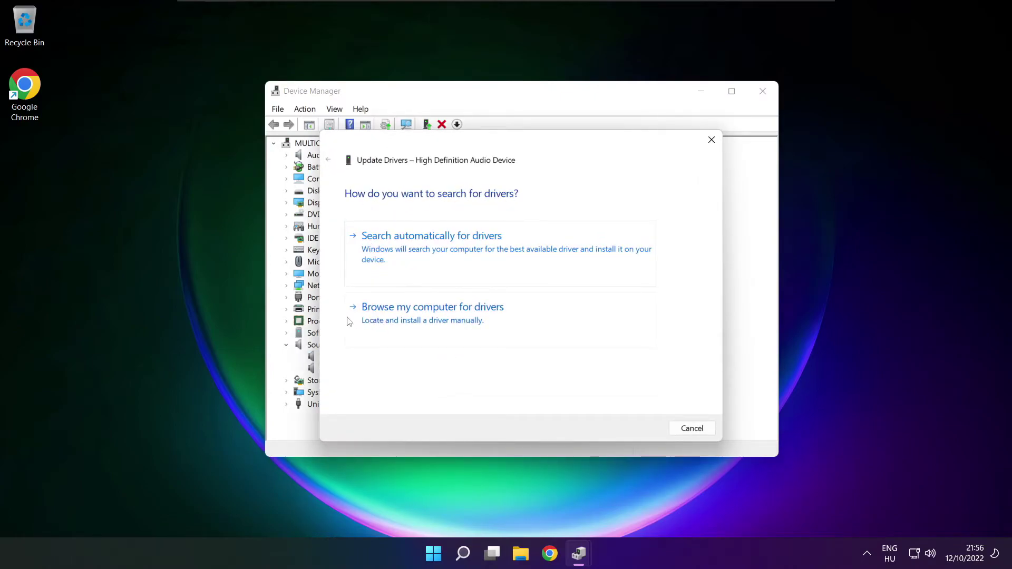
Pick High Definition Audio Device from this computer's compatible drivers, confirm the warning, and close the wizard.
left_click(456, 320)
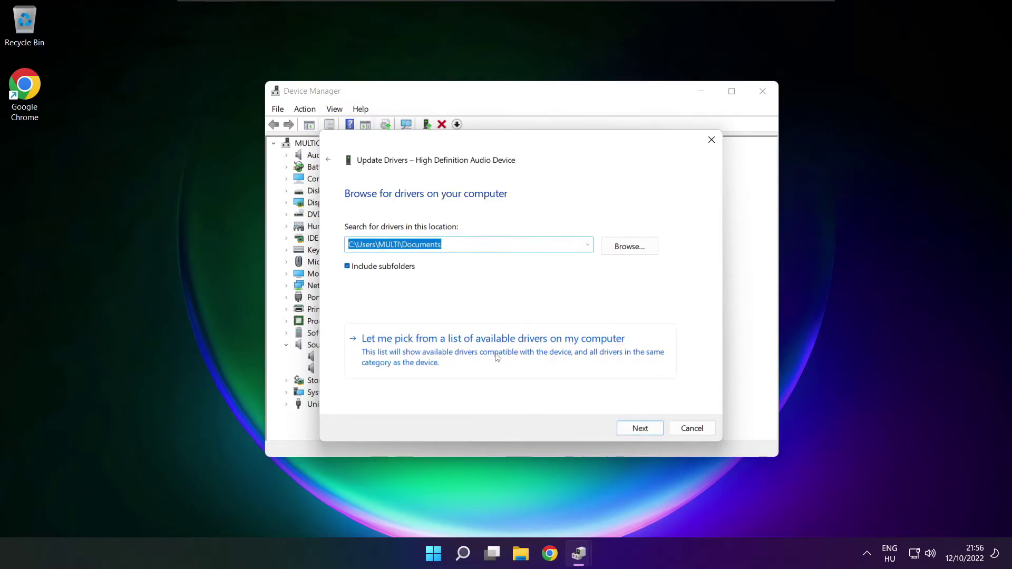
left_click(498, 359)
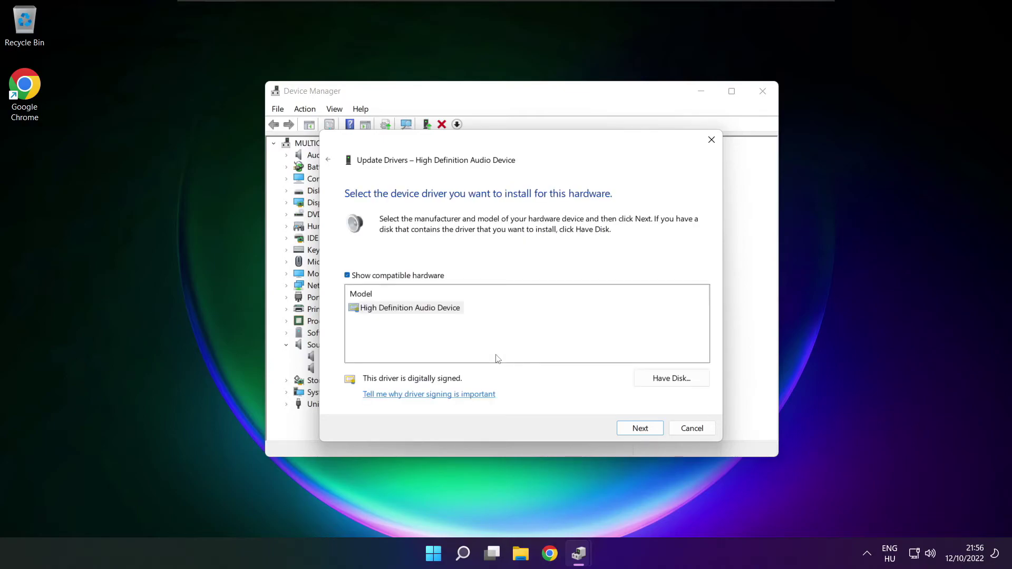
left_click(395, 312)
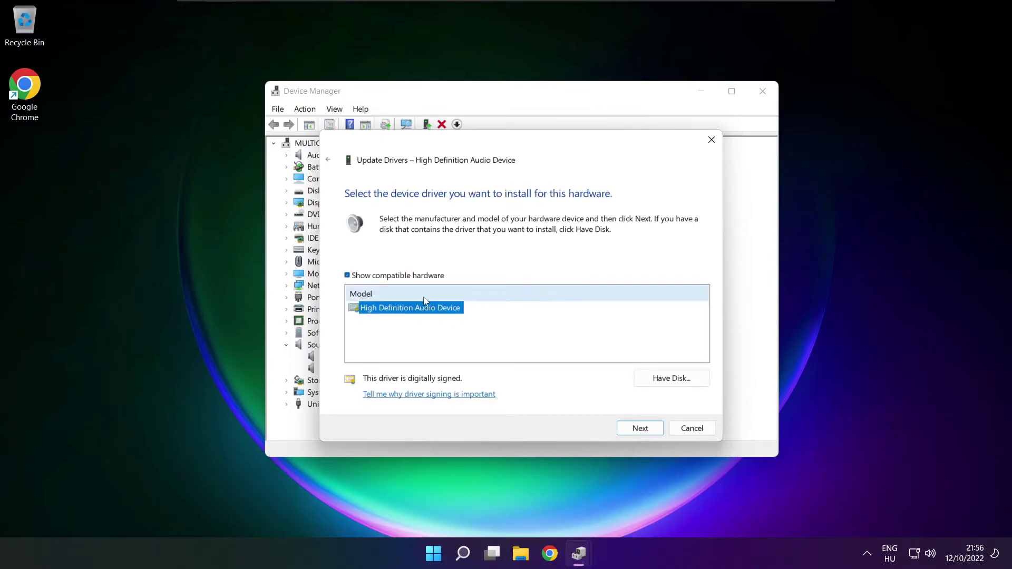
left_click(641, 429)
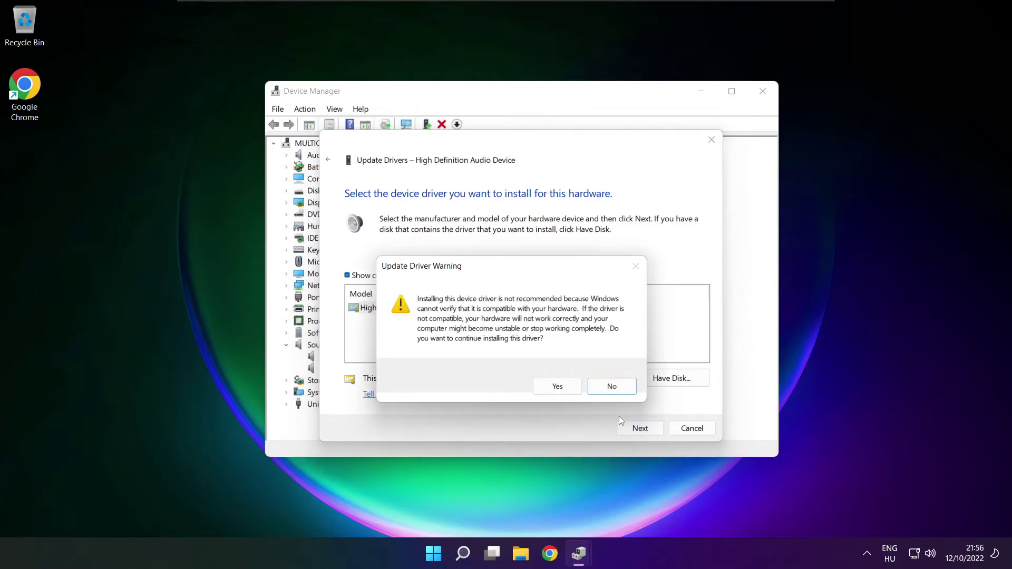
left_click(558, 387)
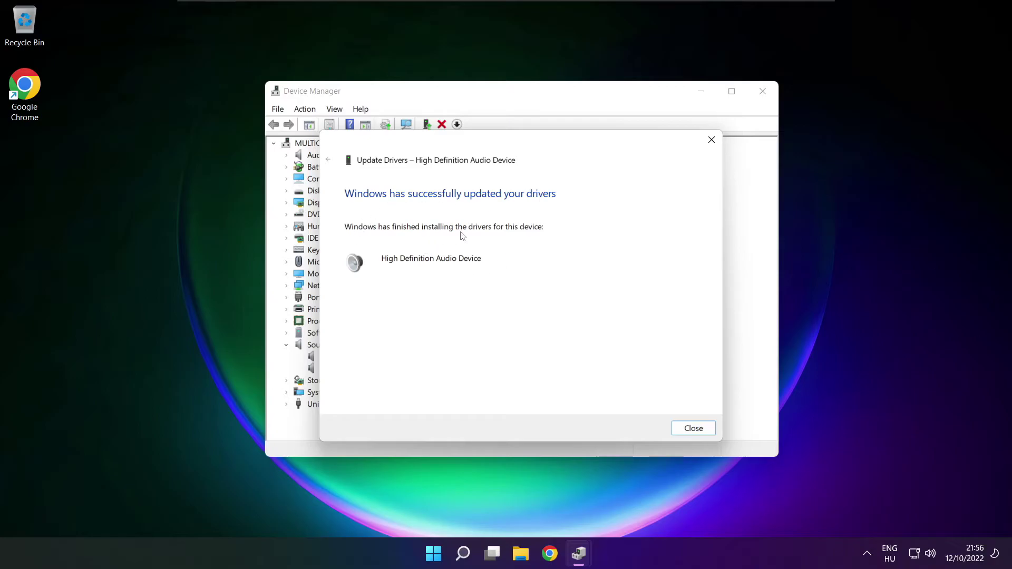
left_click(698, 430)
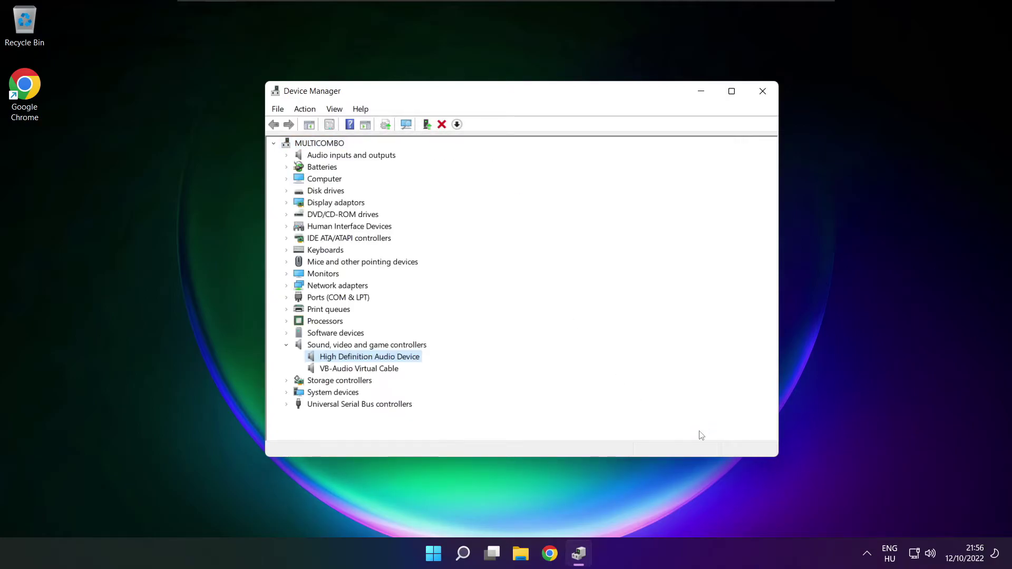
Close Device Manager and open the System > Sound page from the taskbar speaker icon.
left_click(764, 93)
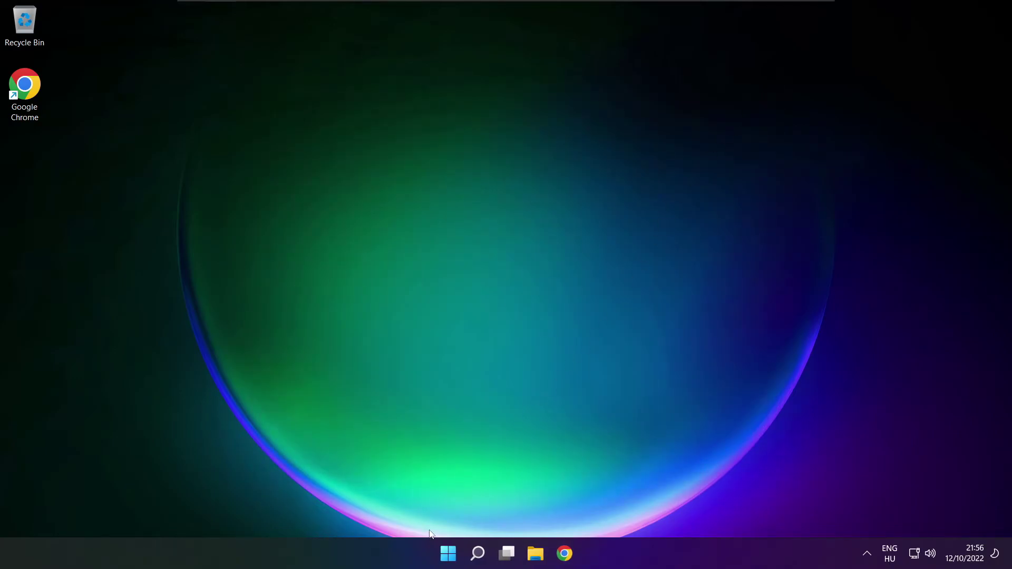
left_click(448, 554)
left_click(669, 507)
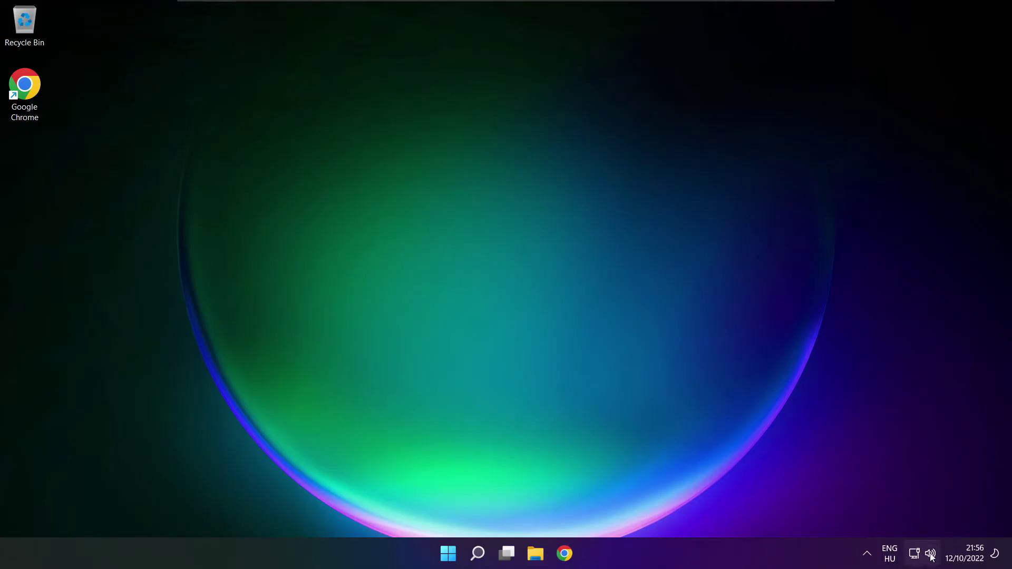
right_click(931, 554)
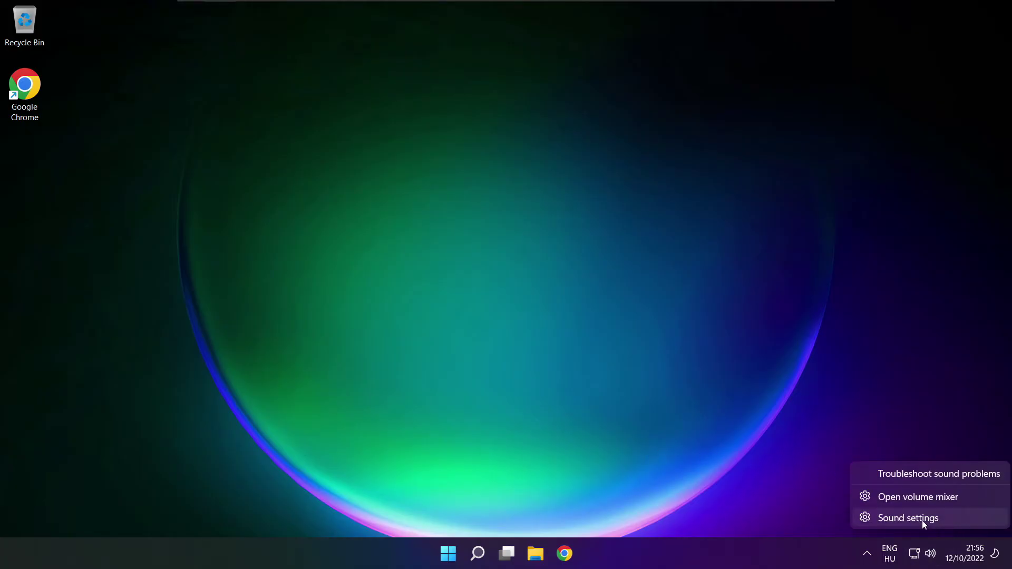
left_click(909, 519)
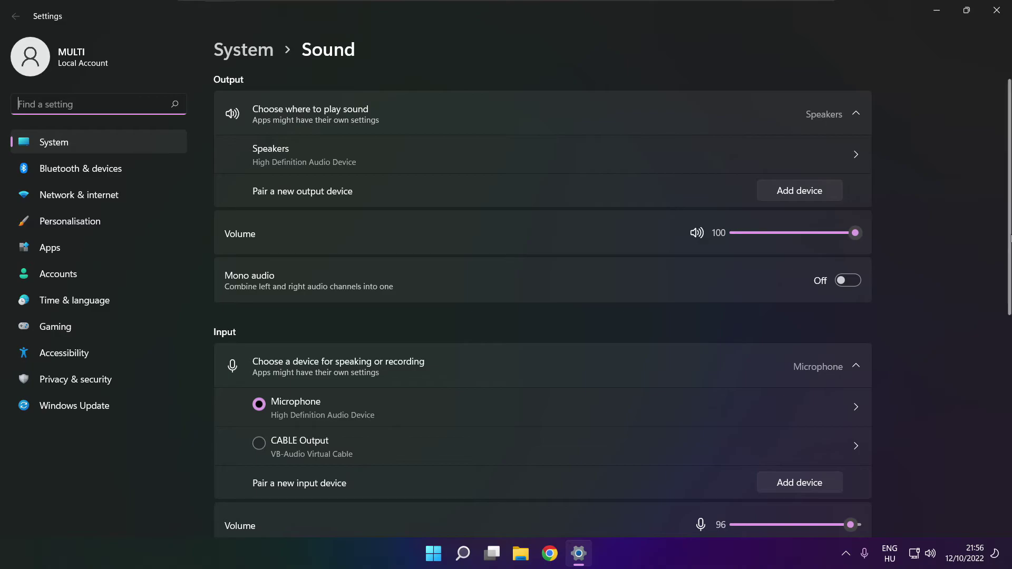
Start the Output devices troubleshooter under Advanced > Troubleshoot common sound problems.
scroll(1010, 238, "down", 6)
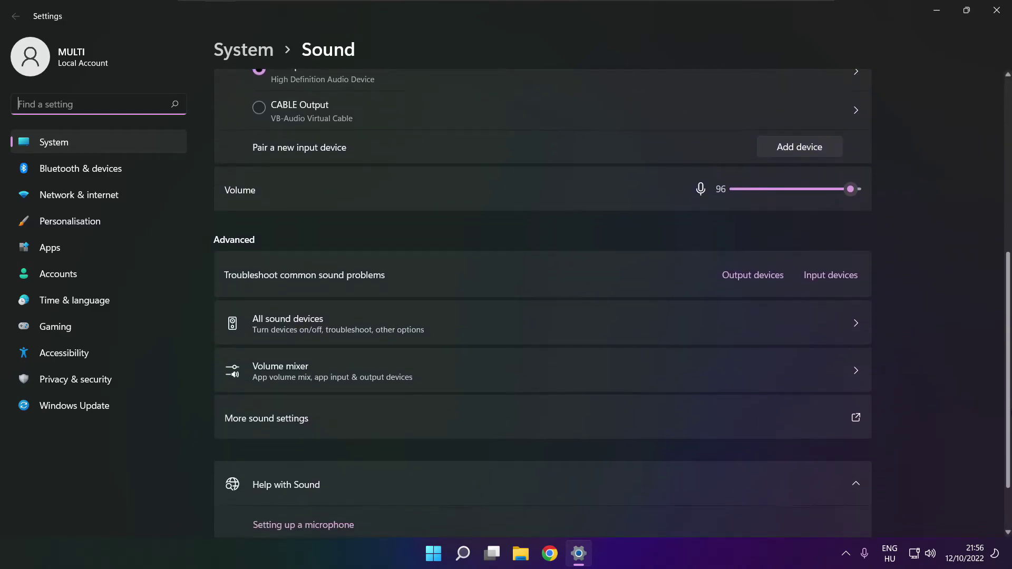
scroll(612, 304, "down", 1)
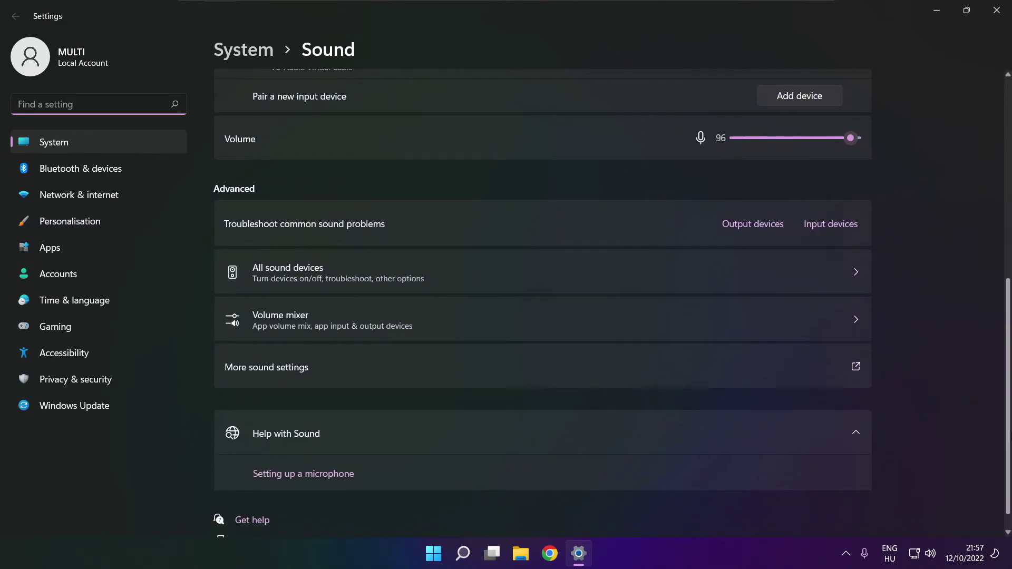
scroll(542, 304, "down", 1)
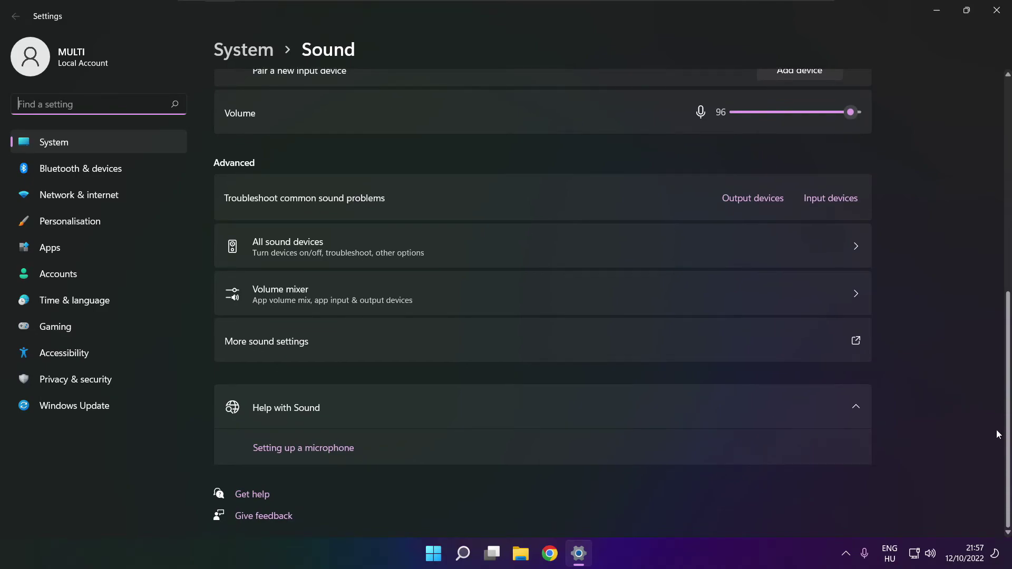
left_click(757, 205)
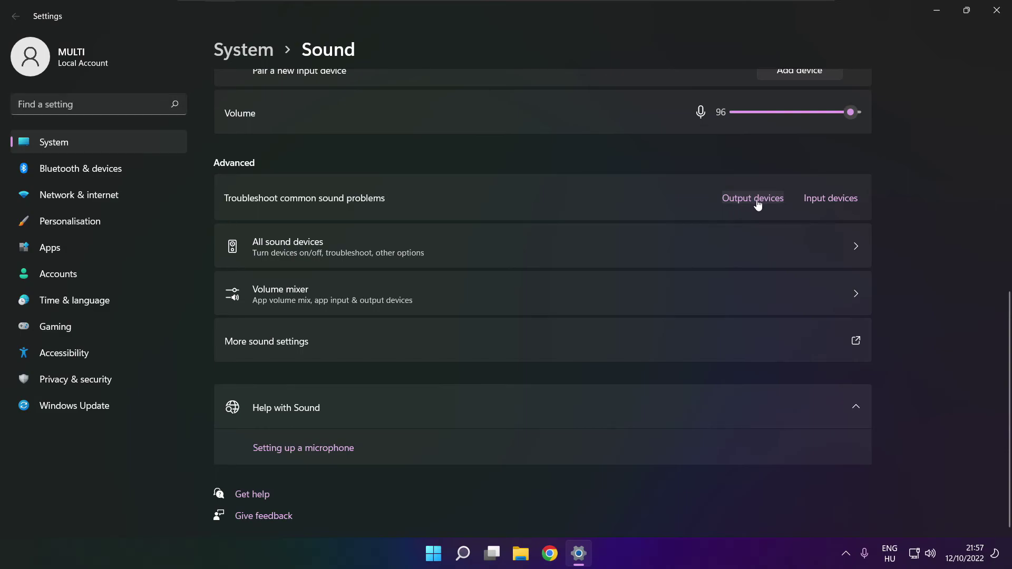